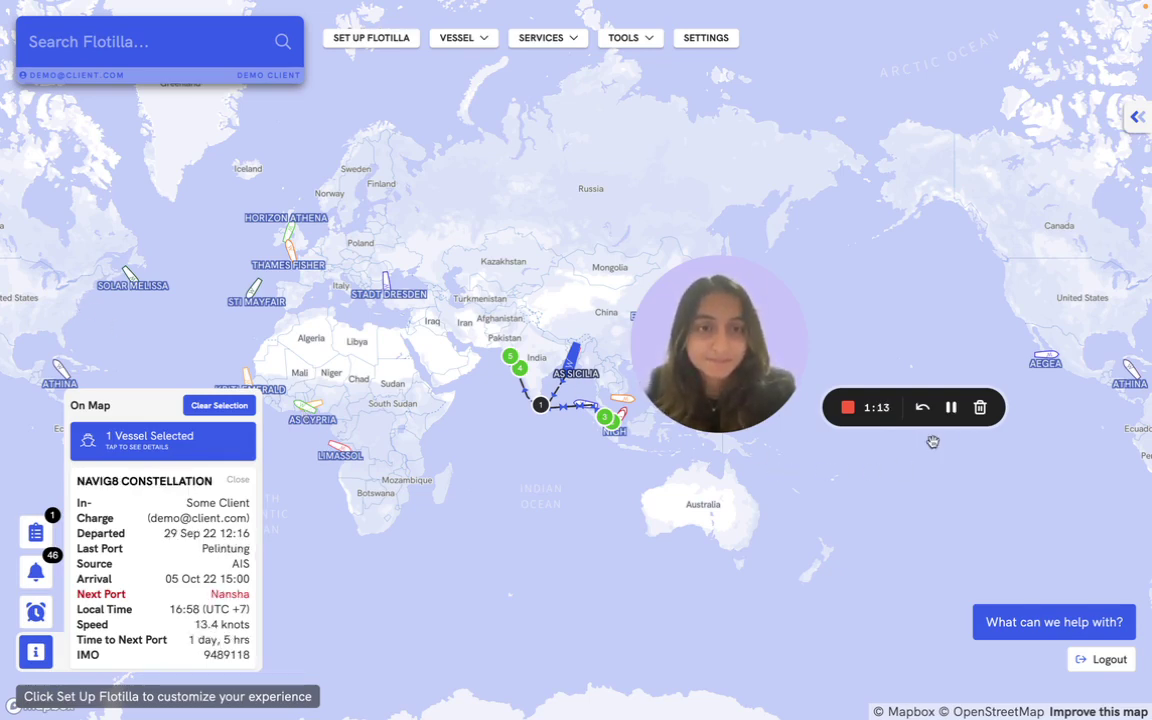
# Compare the crew flight options for the Port Klang, Singapore and Nhava Sheva ports.
pyautogui.click(951, 409)
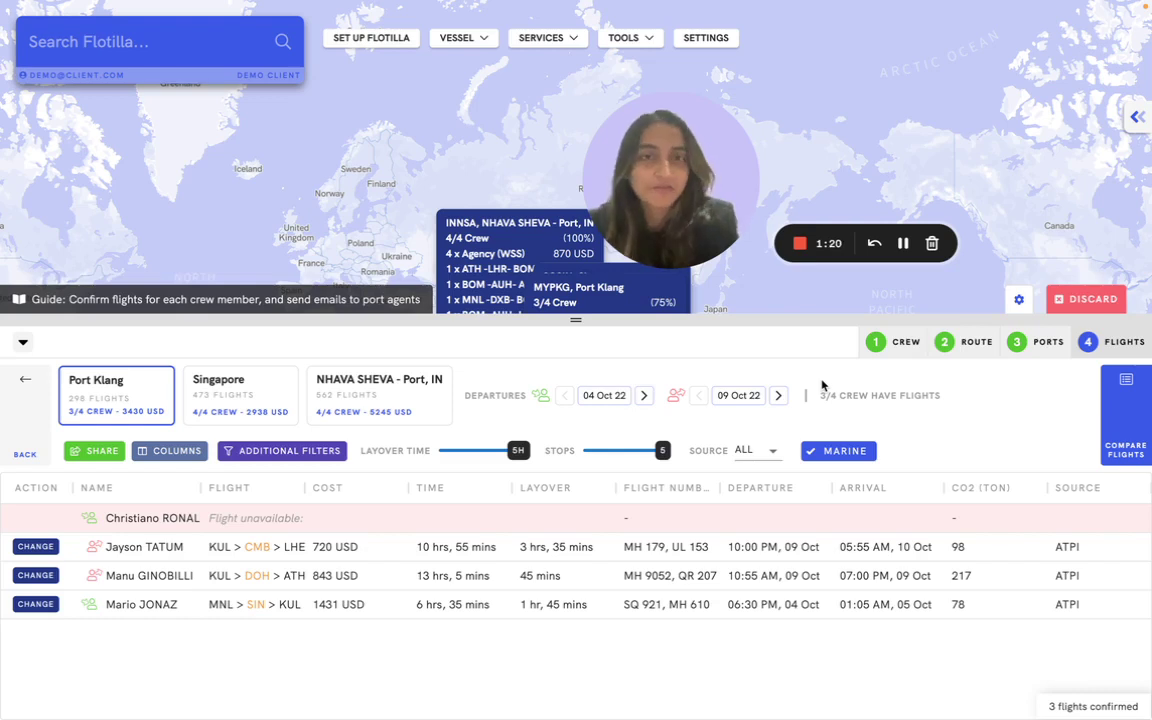
pyautogui.click(220, 388)
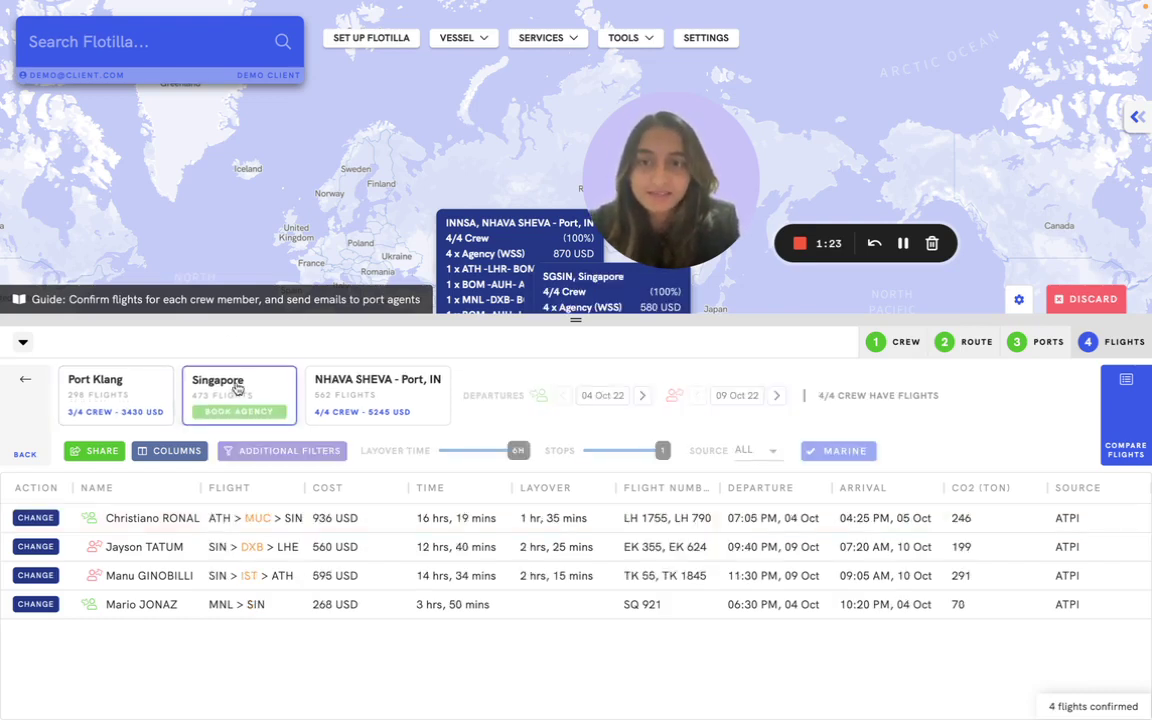
pyautogui.click(352, 393)
pyautogui.click(125, 395)
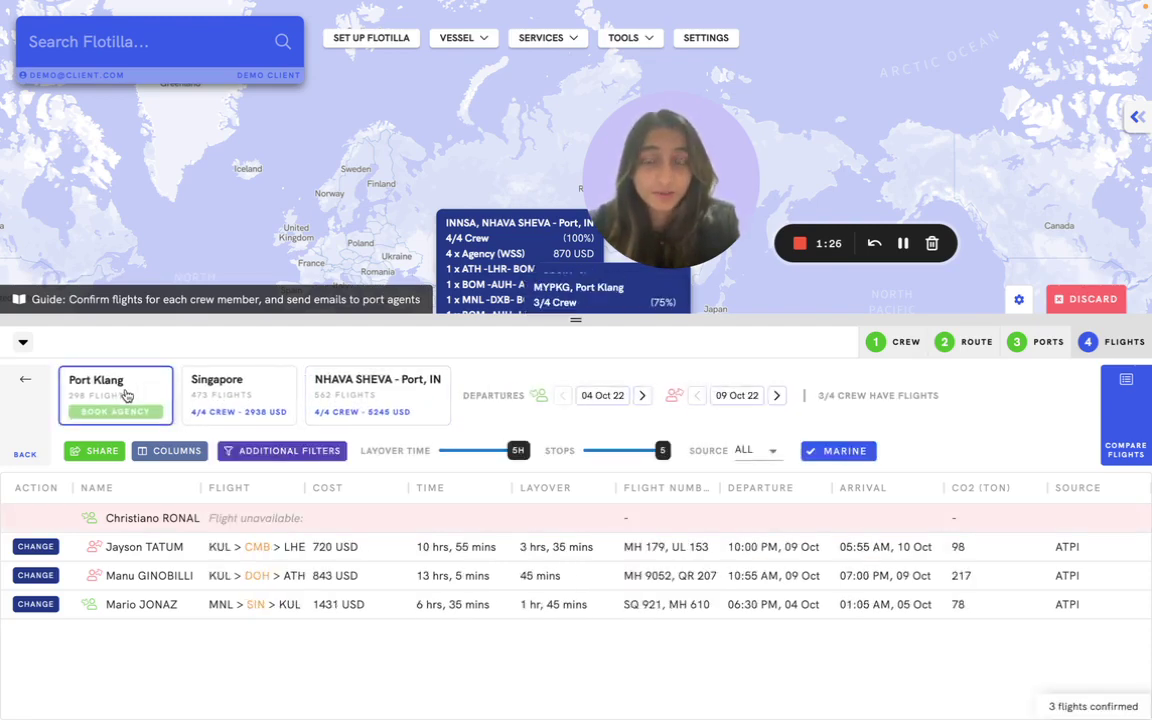
pyautogui.click(243, 385)
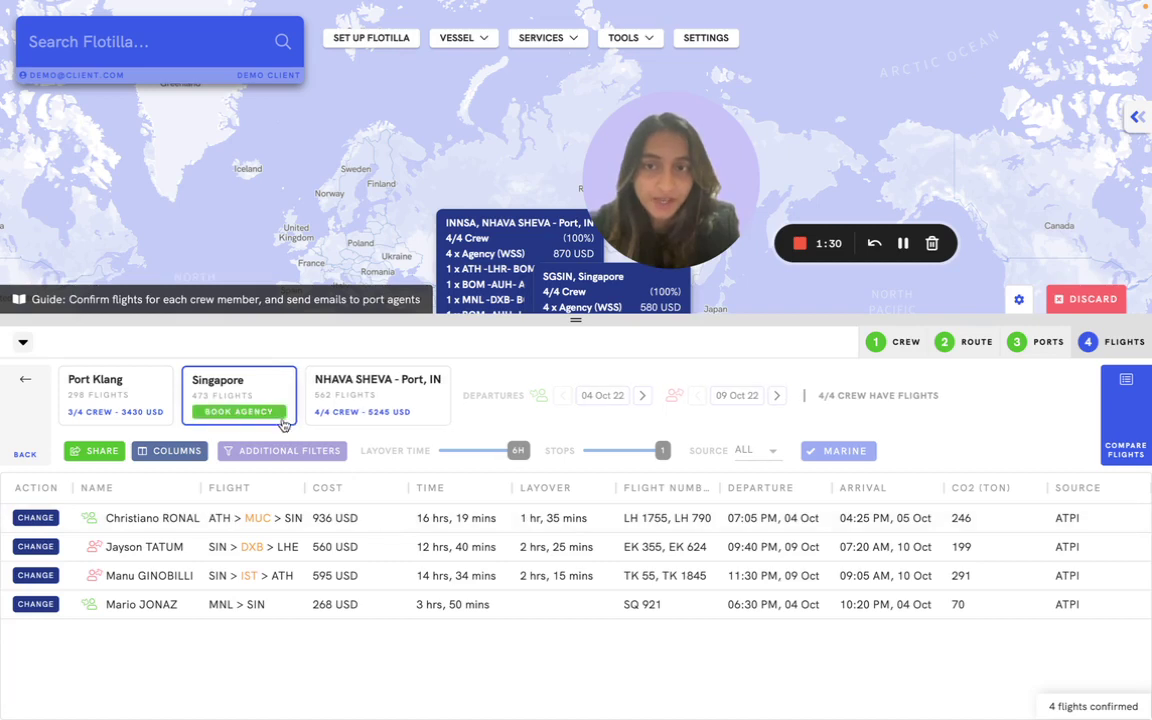
pyautogui.click(422, 379)
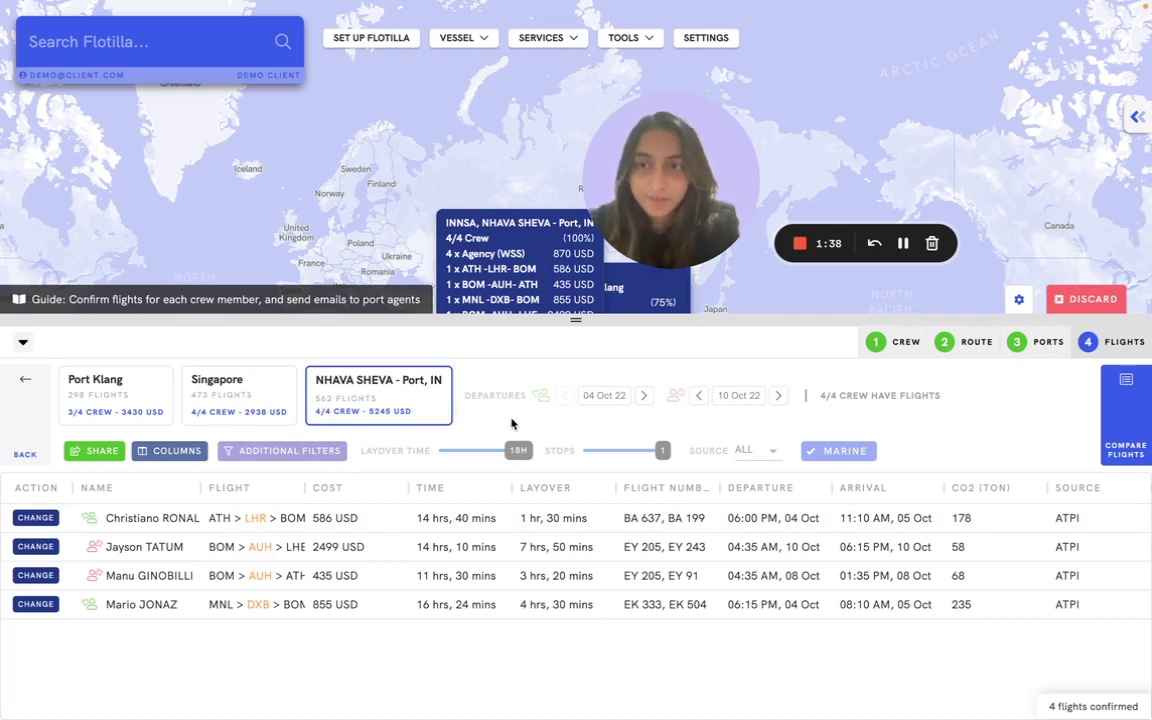
# For Port Klang, move the onsigner departure date to 05 Oct 22 and confirm the ATH > DOH > SIN flight for the onsigner without one.
pyautogui.click(100, 381)
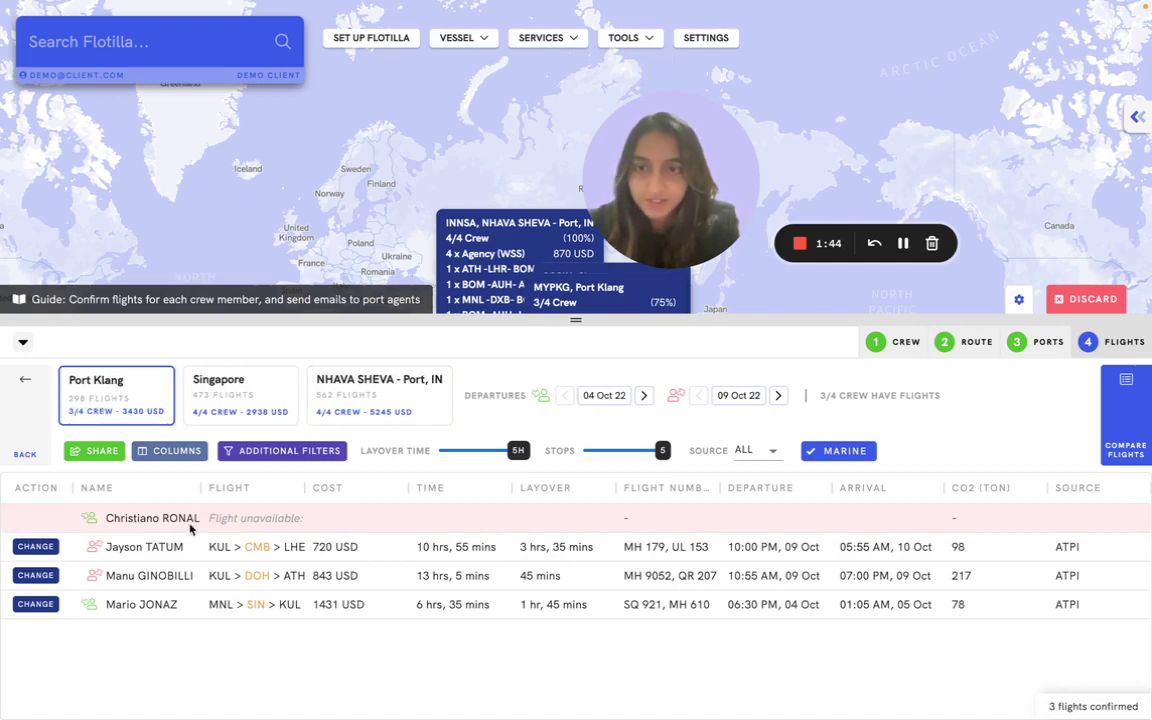
pyautogui.click(643, 395)
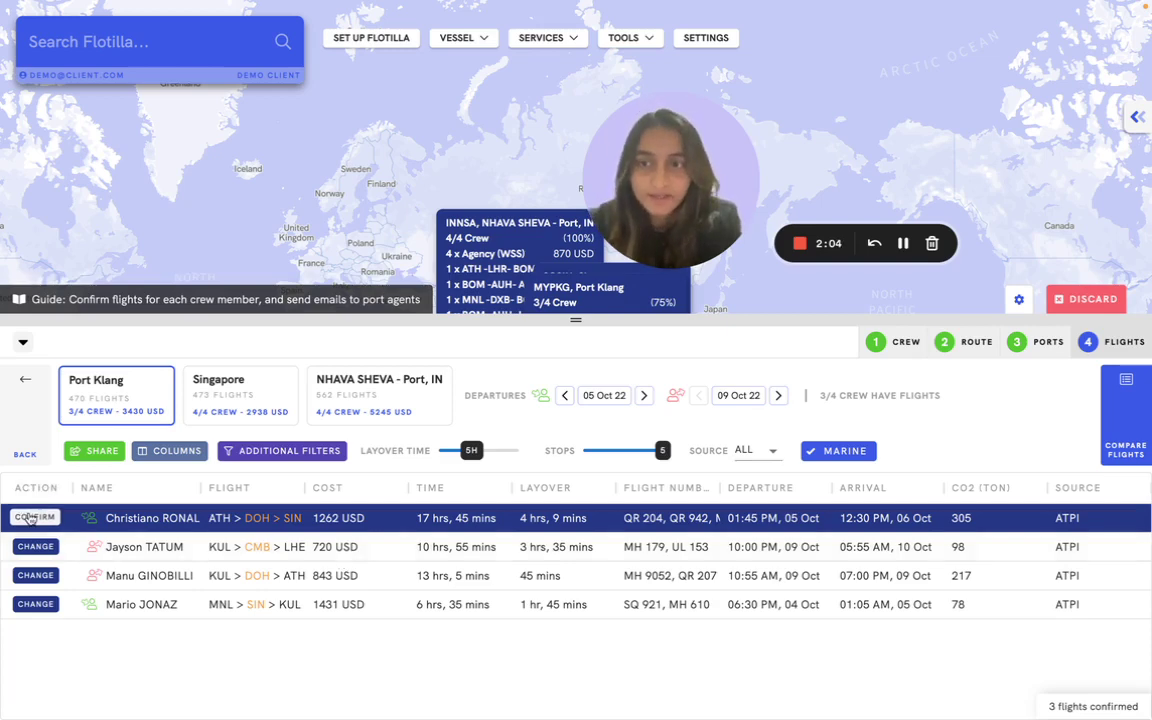
pyautogui.click(34, 518)
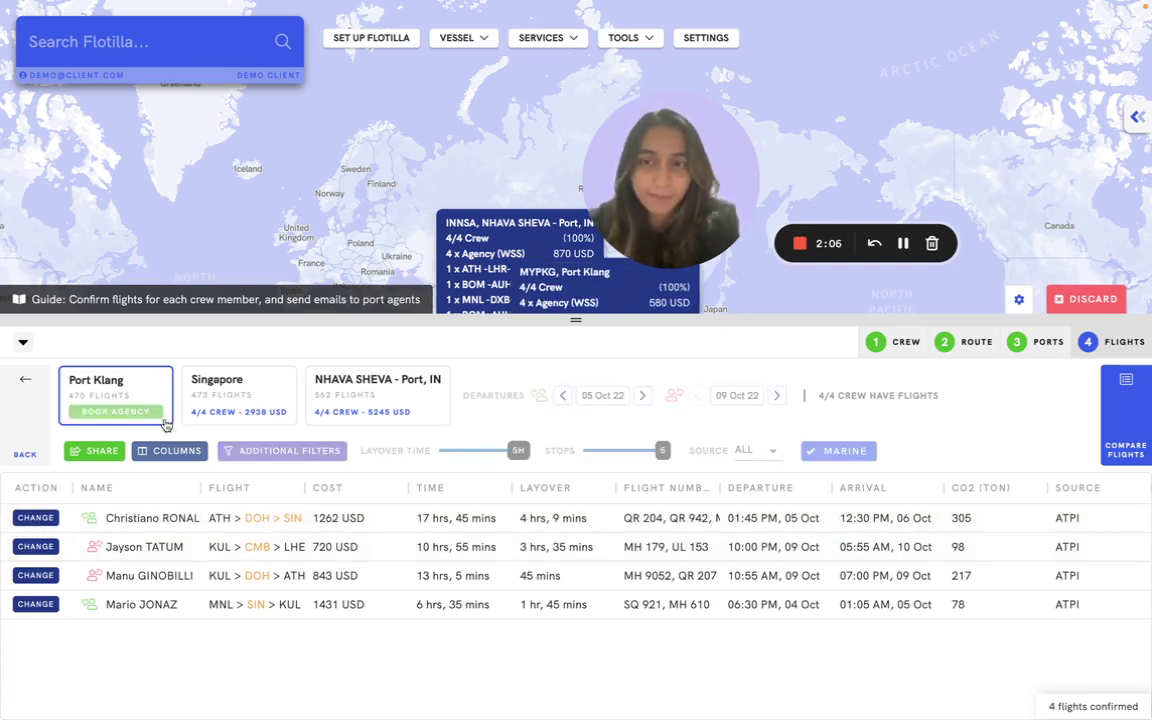
# Review the confirmed flights for Singapore and Nhava Sheva, and return to the Port Klang flights.
pyautogui.click(212, 392)
pyautogui.click(320, 400)
pyautogui.click(212, 400)
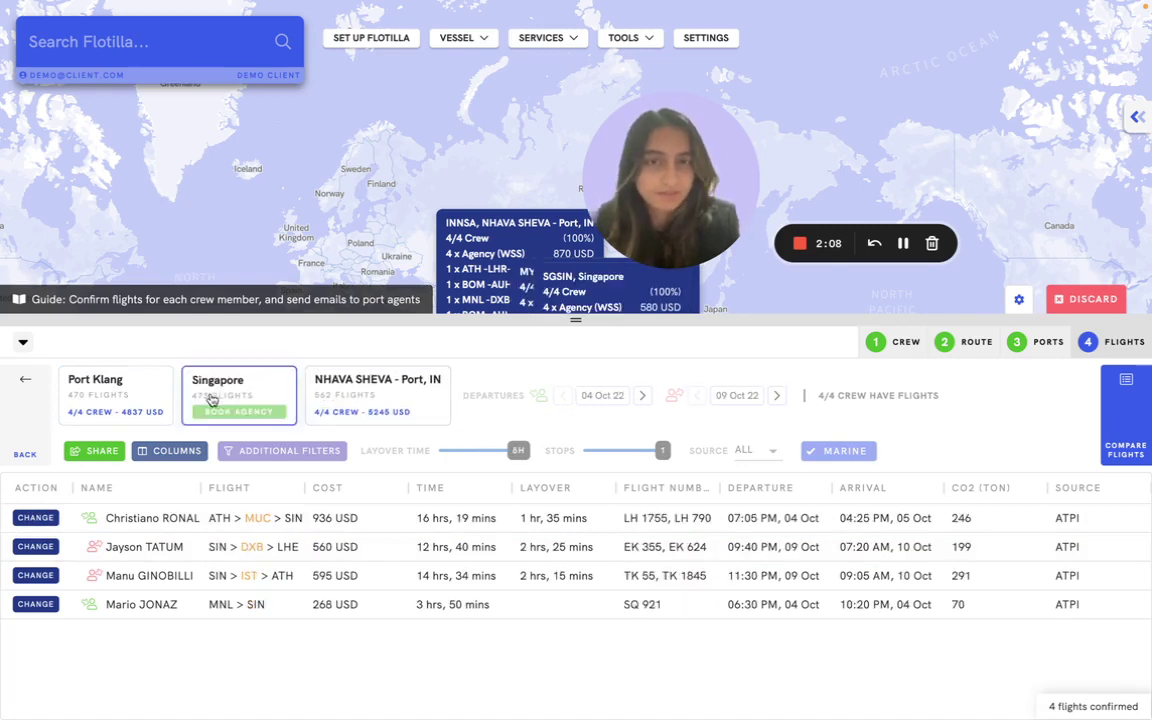
pyautogui.click(115, 408)
# Generate a shareable link for the crew change plan from the flights stage and copy it.
pyautogui.click(118, 451)
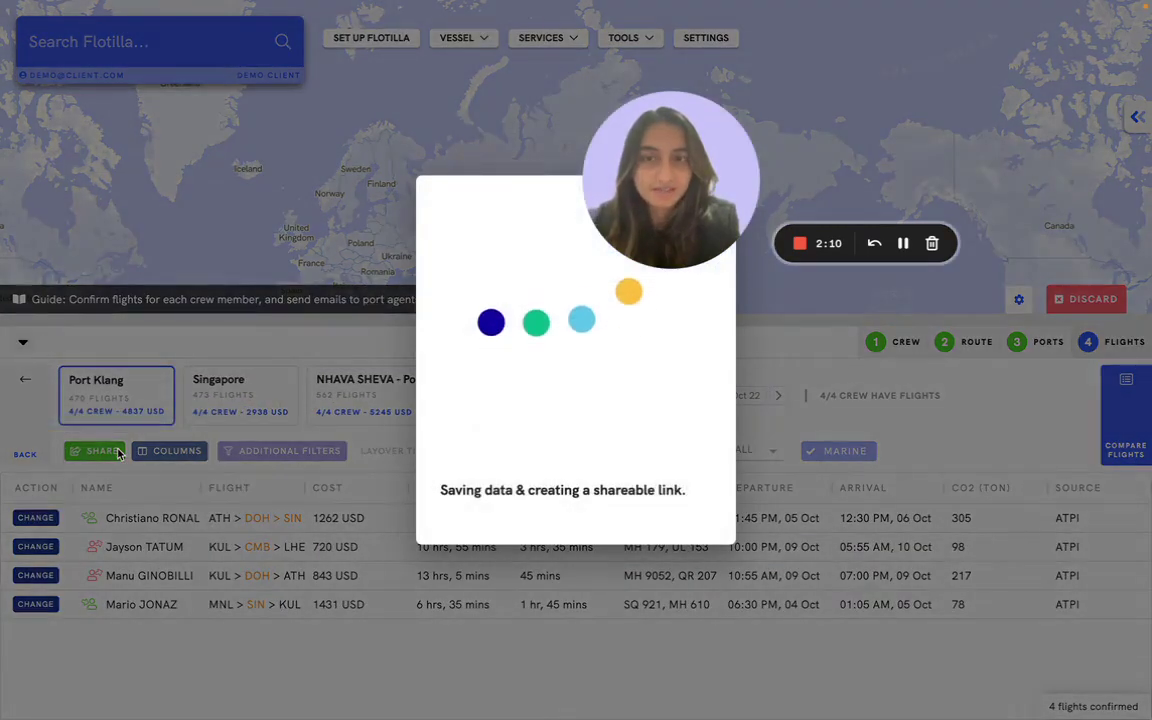
pyautogui.moveTo(738, 177); pyautogui.dragTo(885, 120)
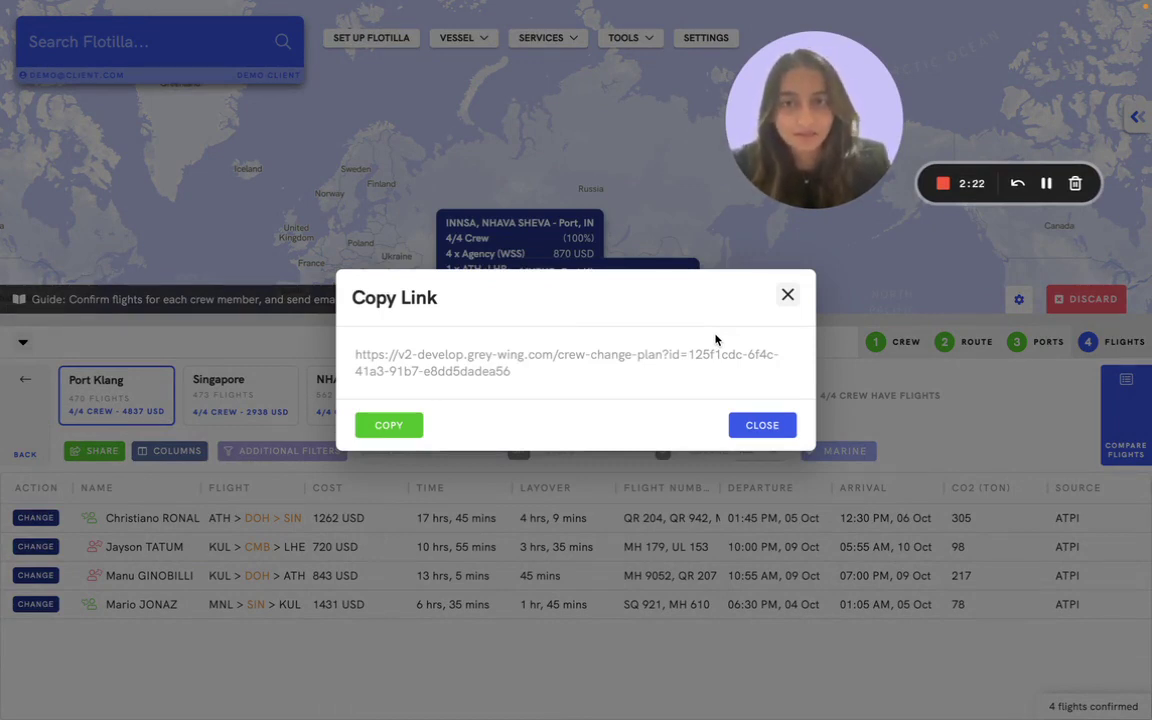
pyautogui.click(391, 427)
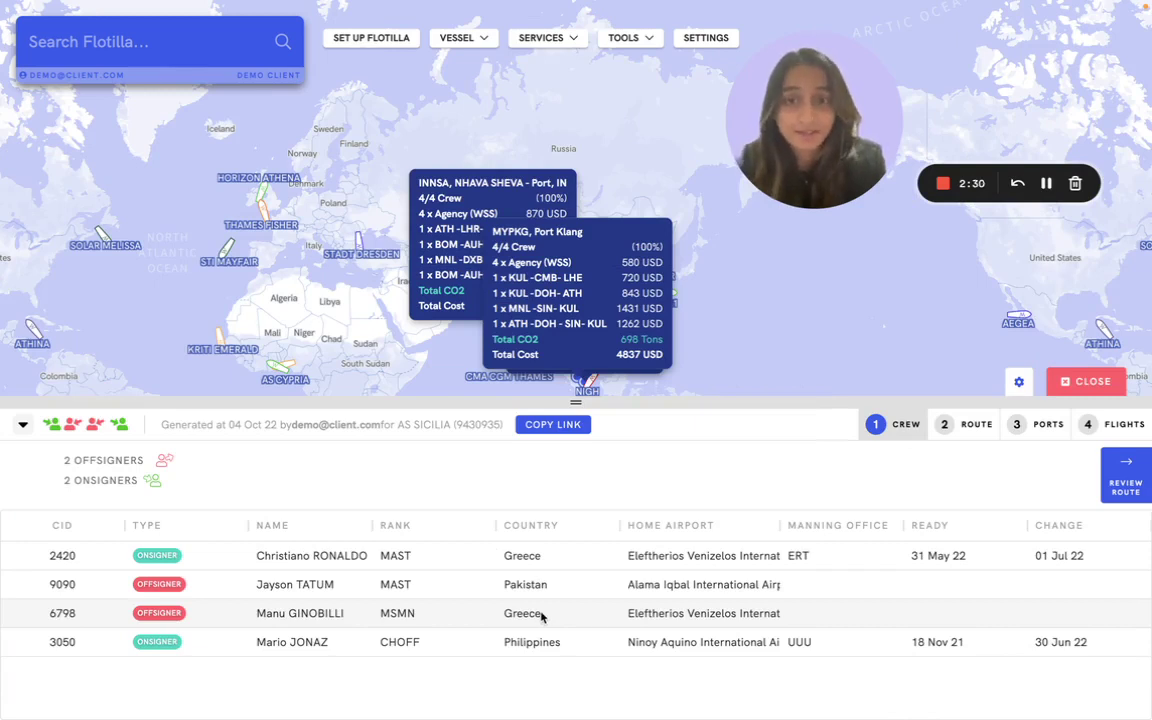
# Enlarge the shared plan's panel and advance the review from crew through route to the ports stage.
pyautogui.moveTo(674, 402); pyautogui.dragTo(669, 328)
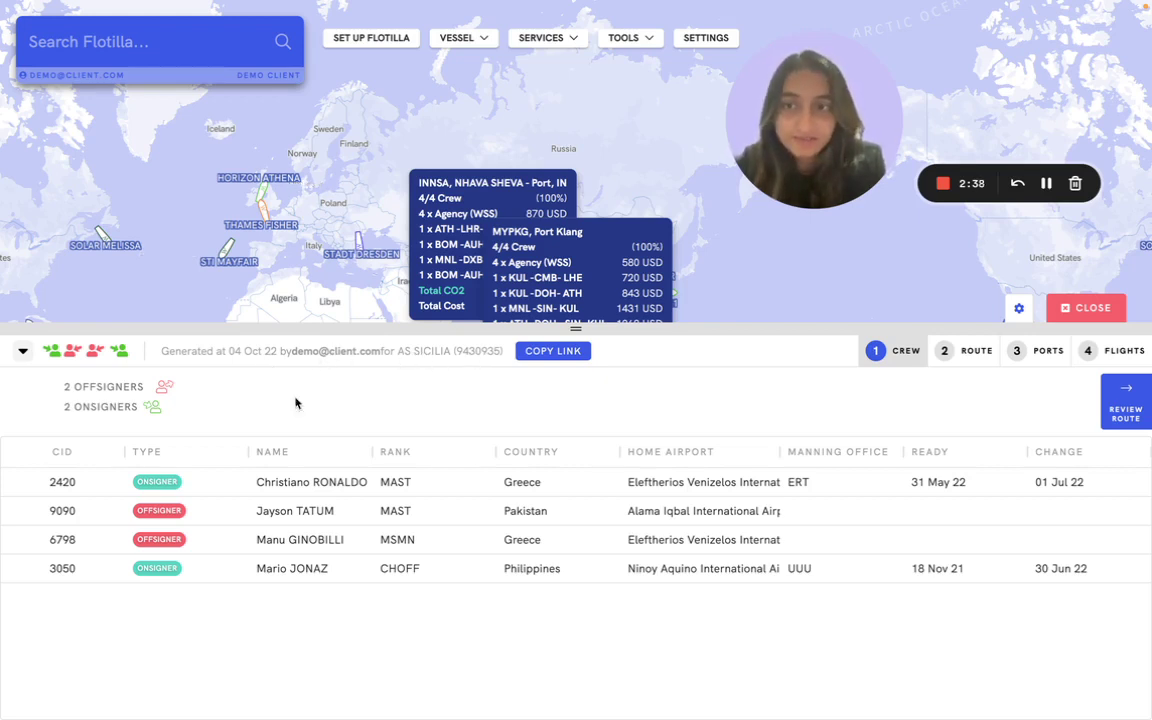
pyautogui.click(1106, 416)
pyautogui.click(1106, 416)
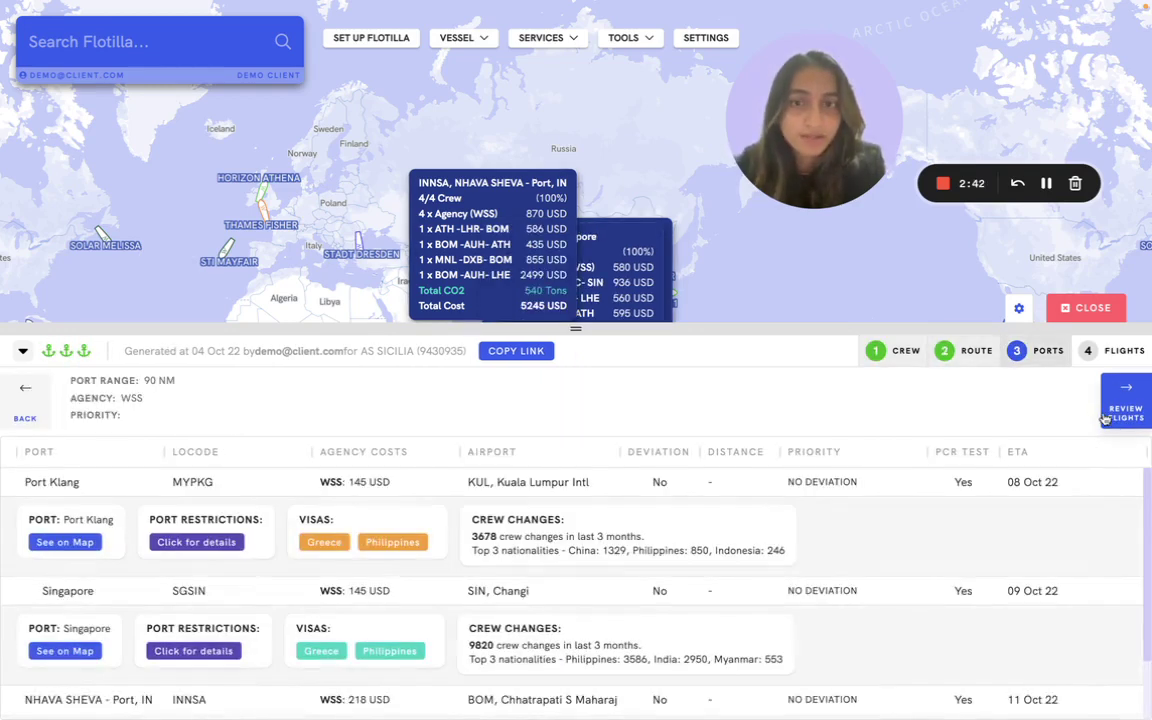
pyautogui.scroll(-1, 797, 321)
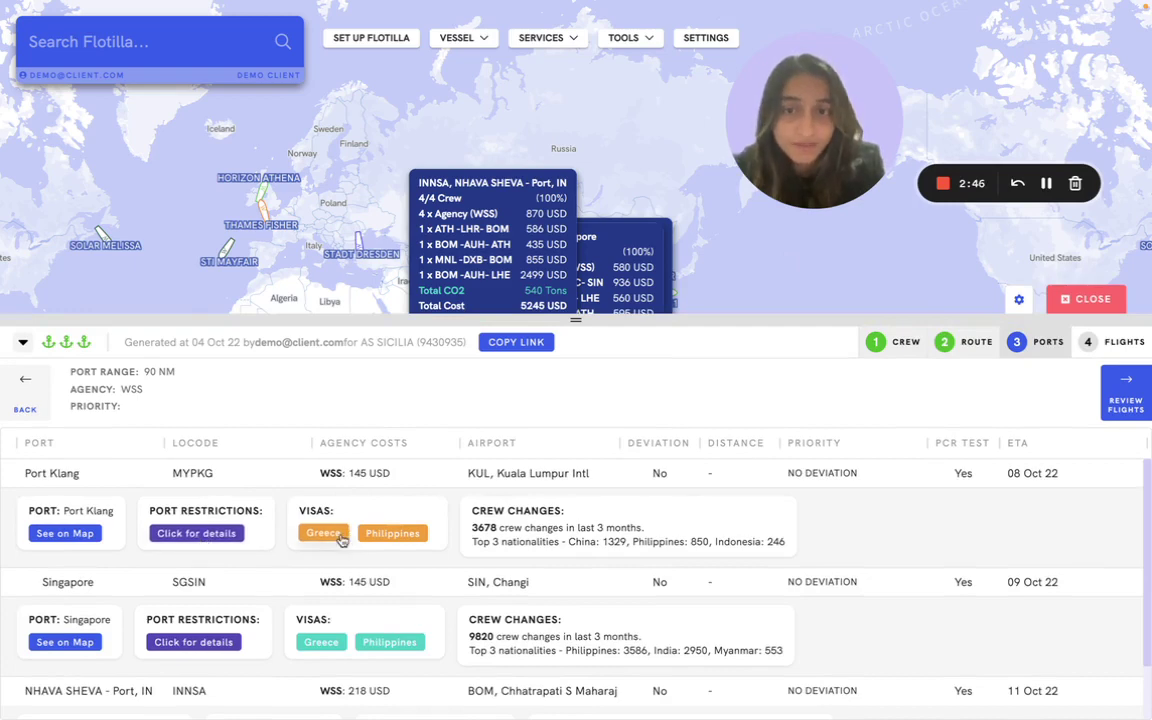
# Read the port restriction details for Port Klang and Singapore in the shared plan.
pyautogui.click(203, 533)
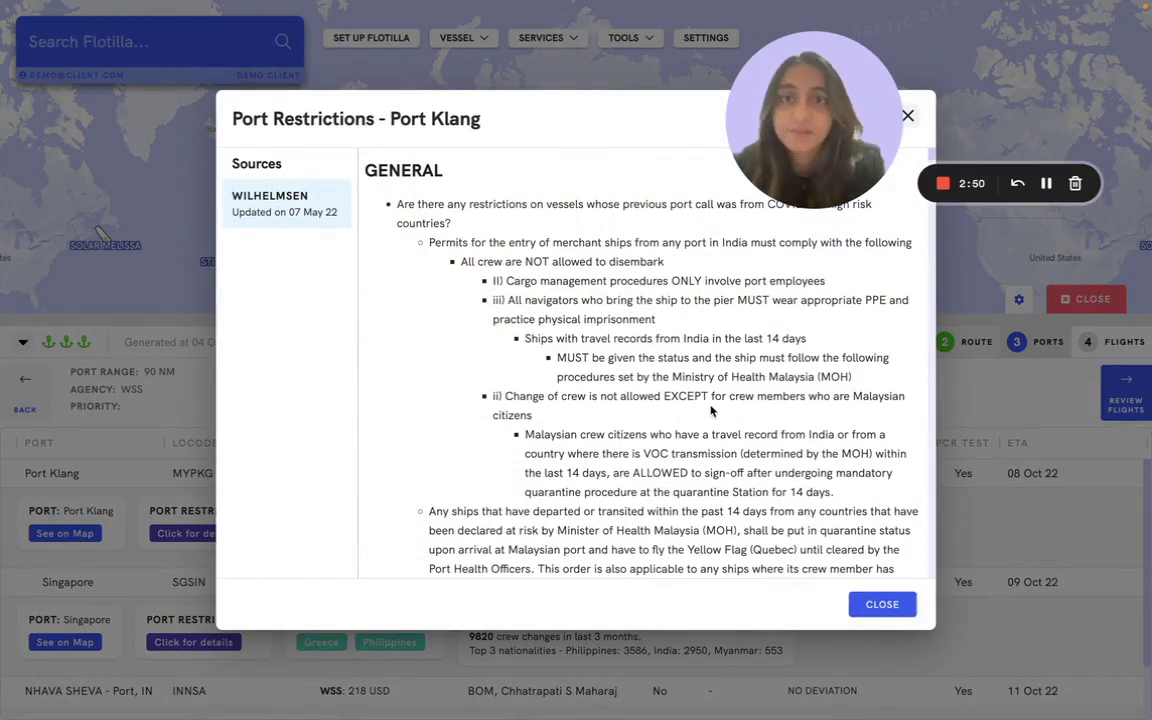
pyautogui.click(884, 605)
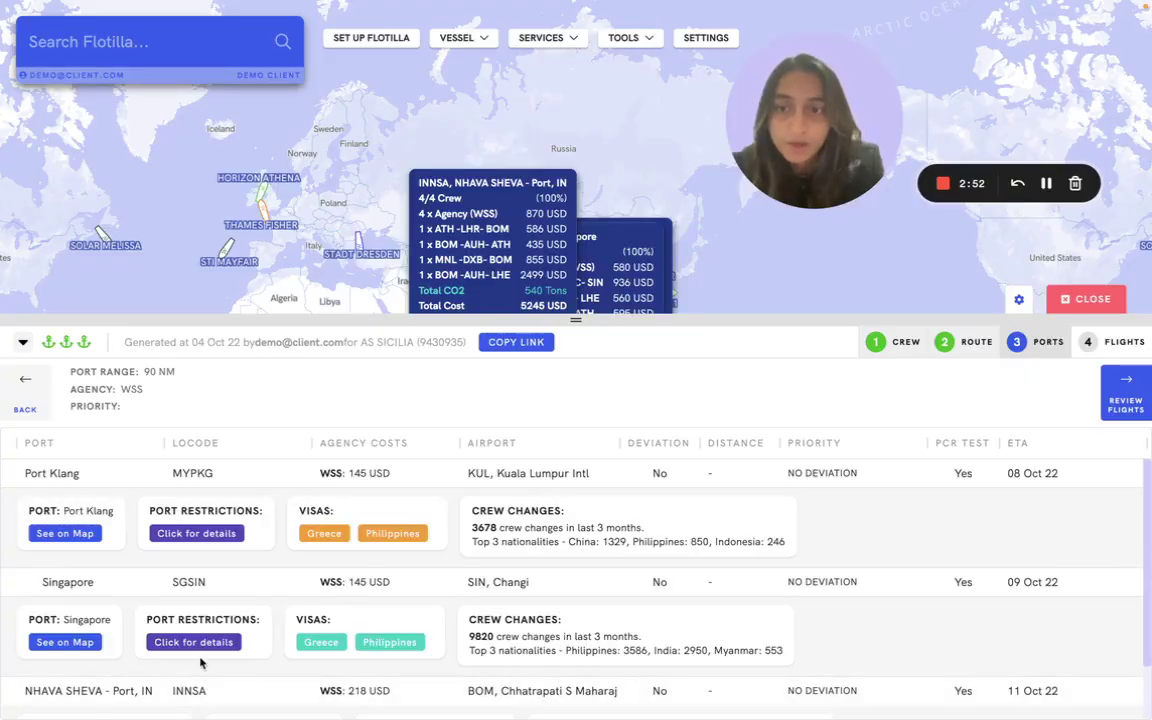
pyautogui.click(193, 642)
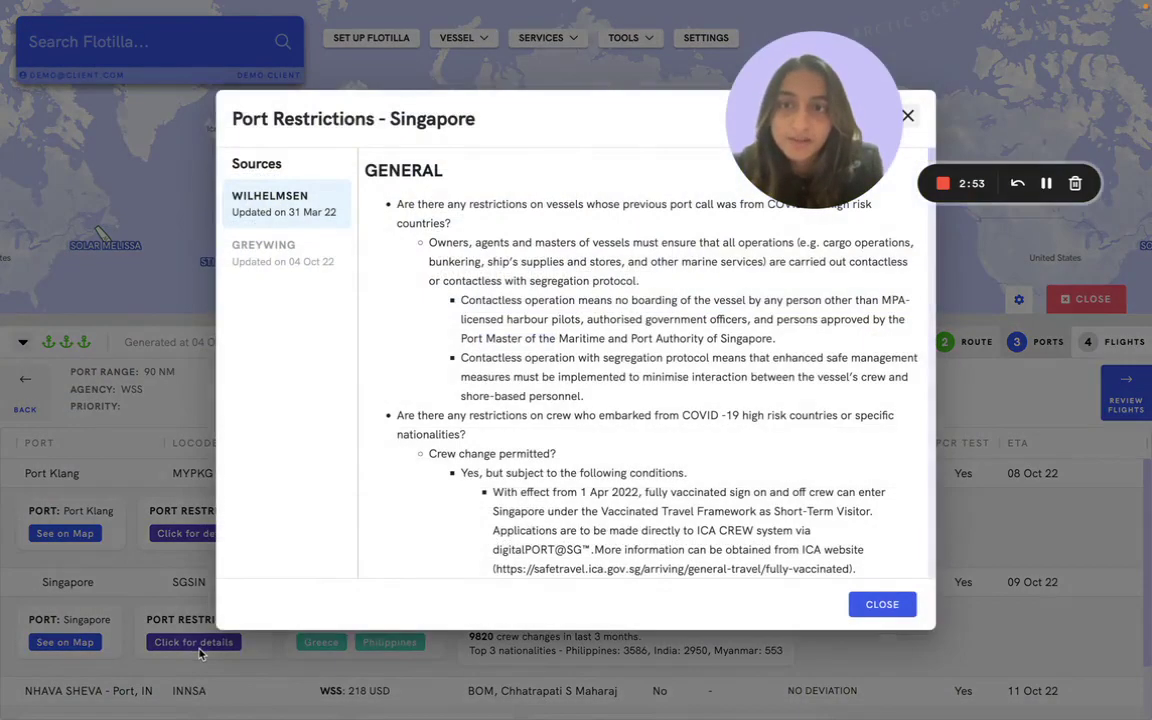
pyautogui.click(318, 258)
pyautogui.click(303, 300)
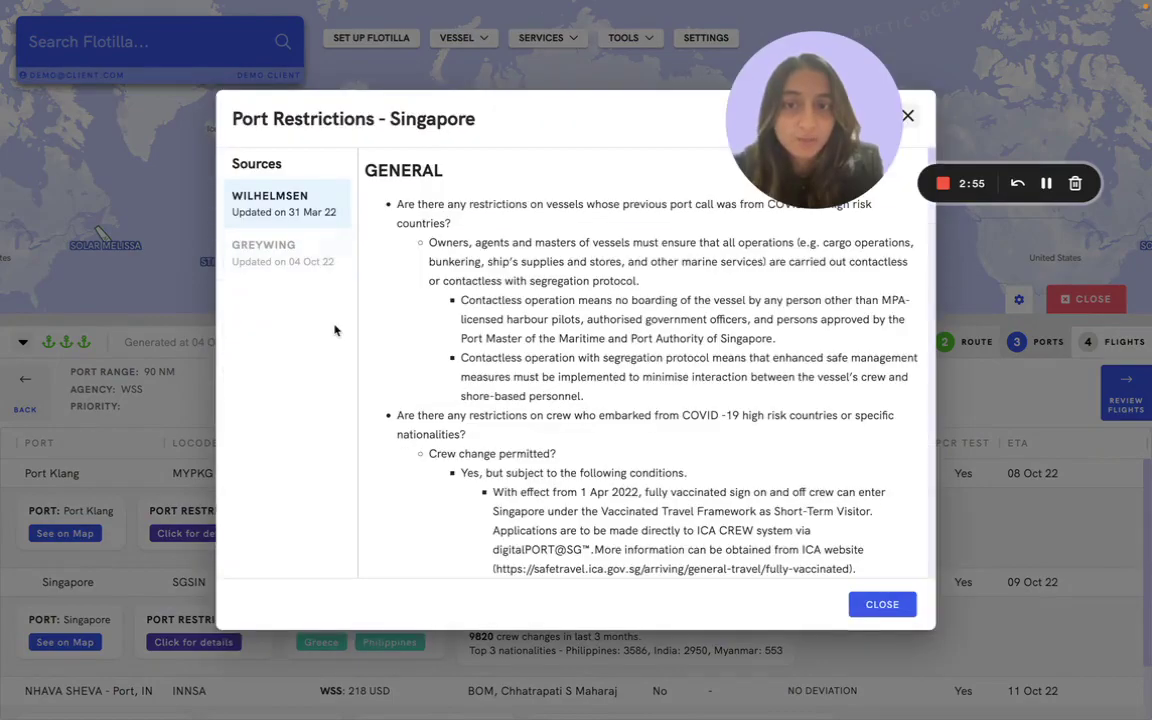
pyautogui.click(884, 604)
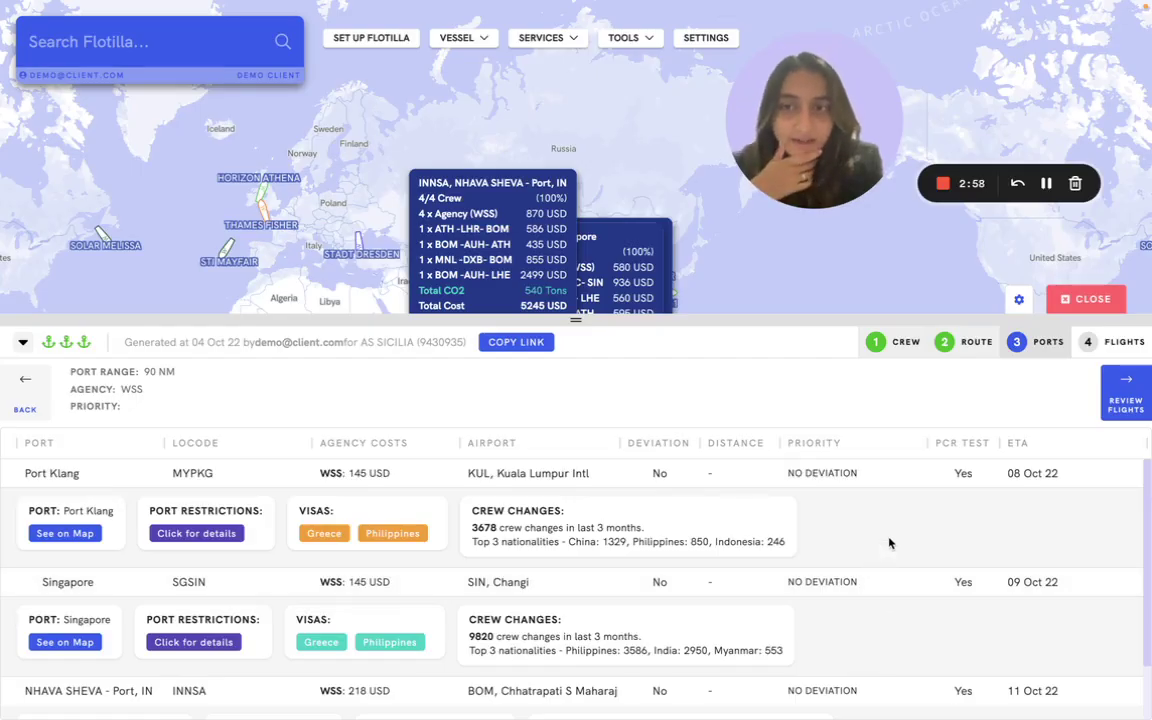
# Advance the shared plan to its flights stage and compare the flights for Singapore, Port Klang and Nhava Sheva.
pyautogui.click(1117, 406)
pyautogui.click(362, 430)
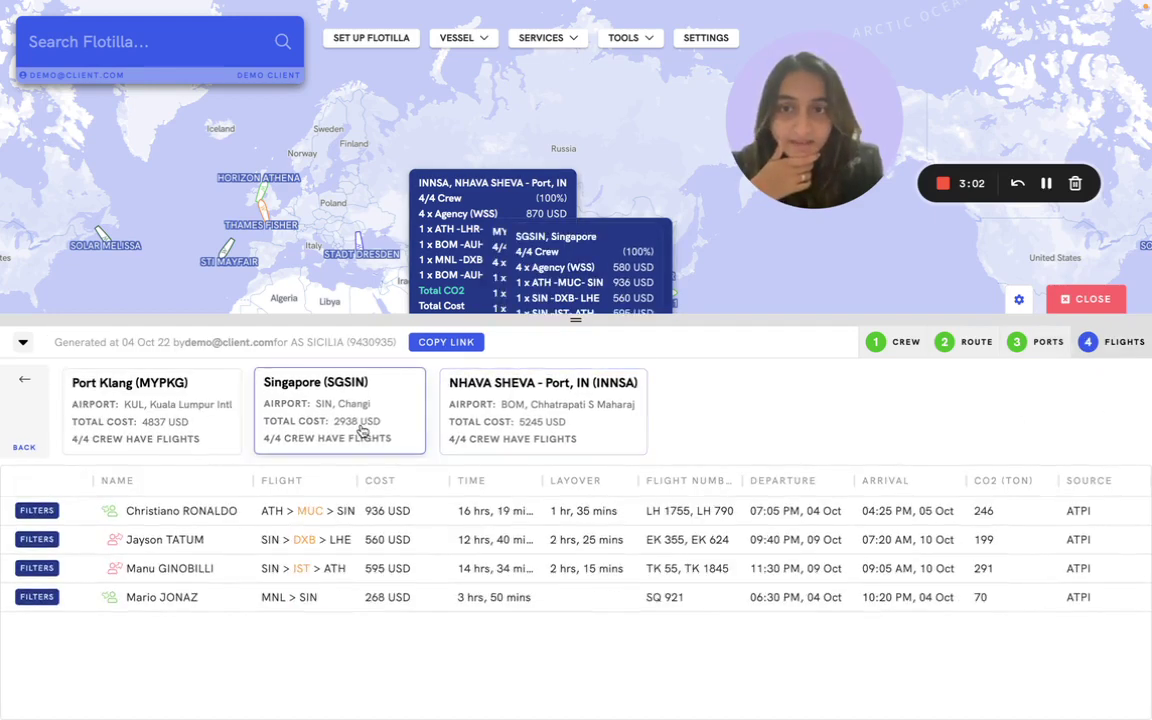
pyautogui.click(172, 427)
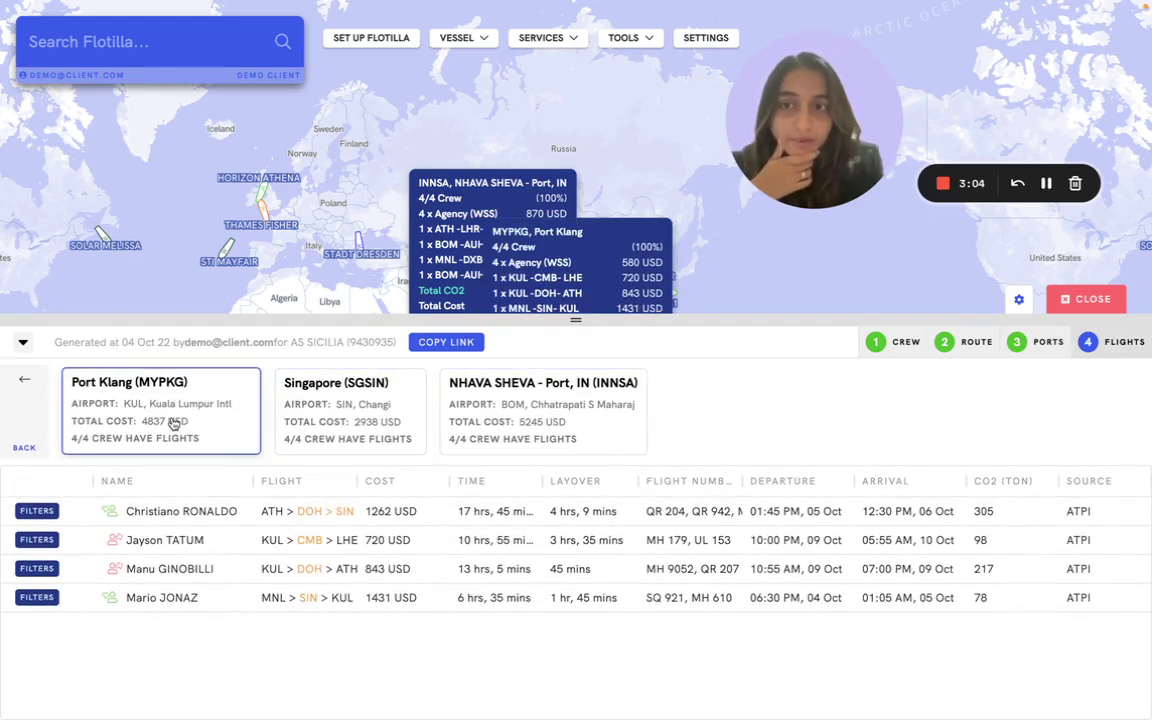
pyautogui.click(524, 445)
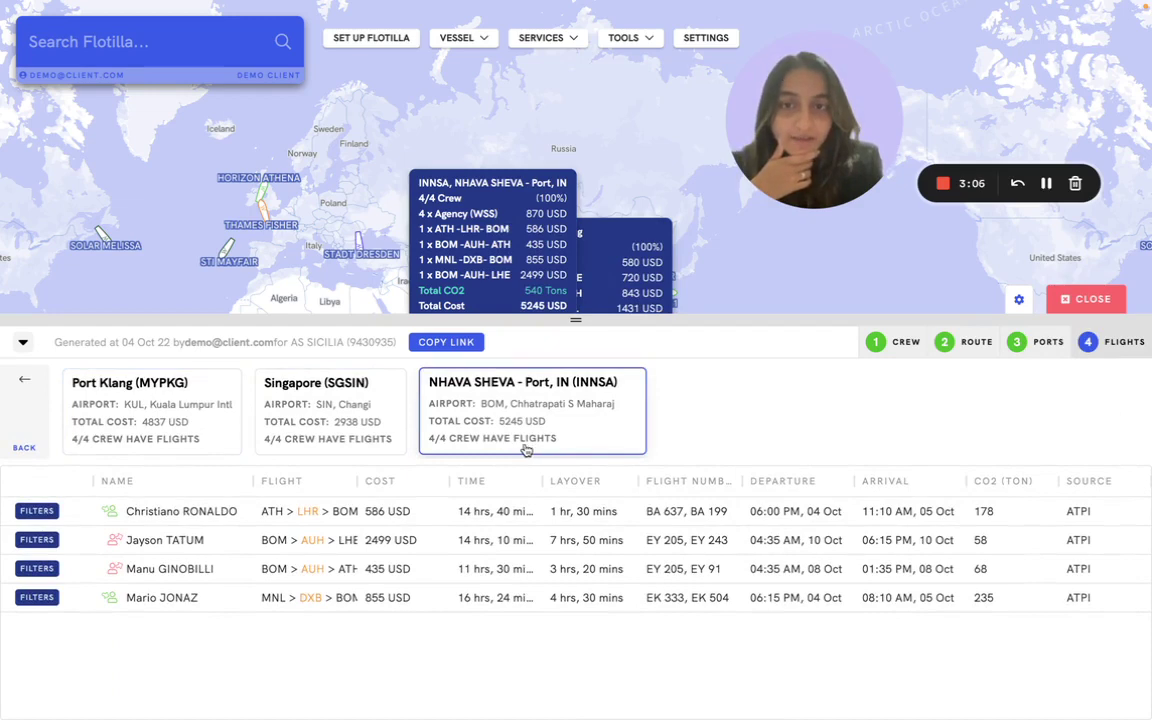
pyautogui.click(344, 426)
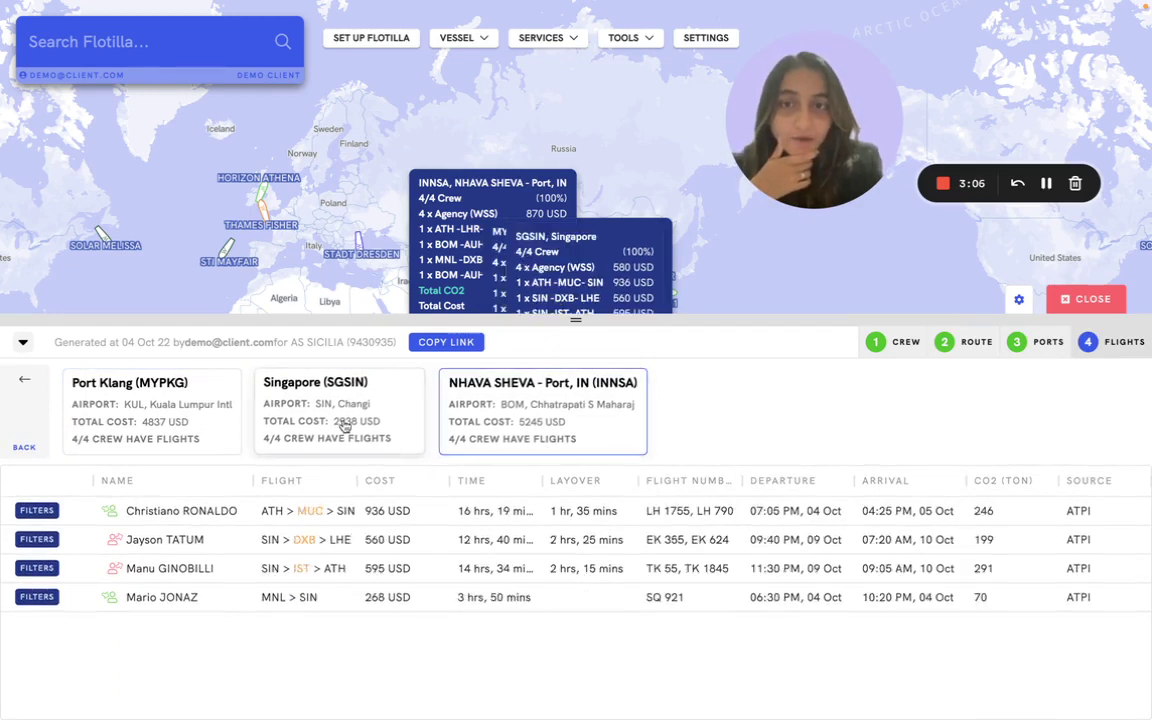
# Examine the flight filters used for the SIN to LHE and ATH to SIN flights in the Singapore plan.
pyautogui.click(22, 540)
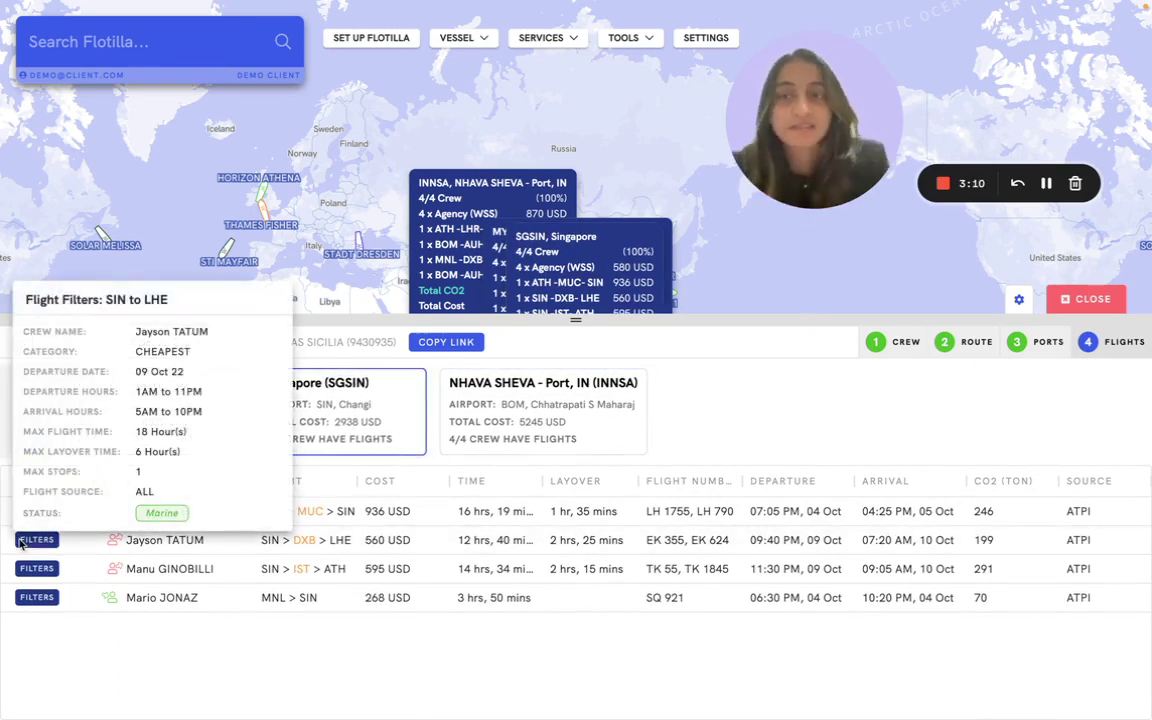
pyautogui.moveTo(137, 349); pyautogui.dragTo(225, 517)
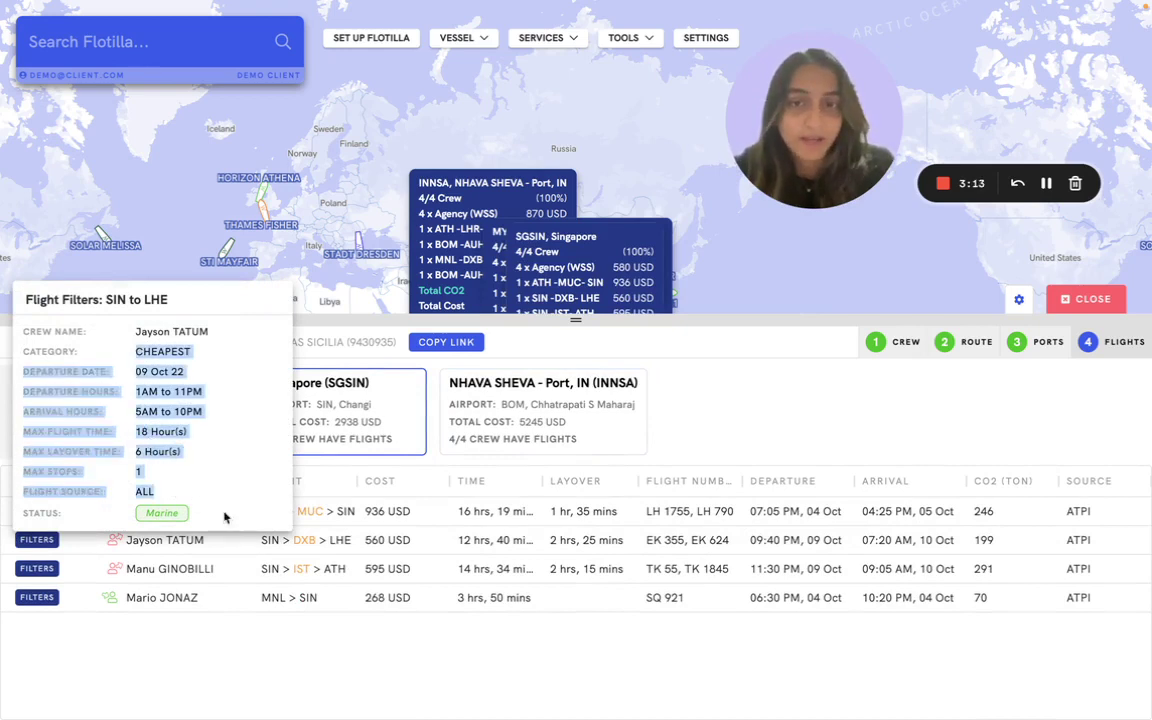
pyautogui.click(267, 666)
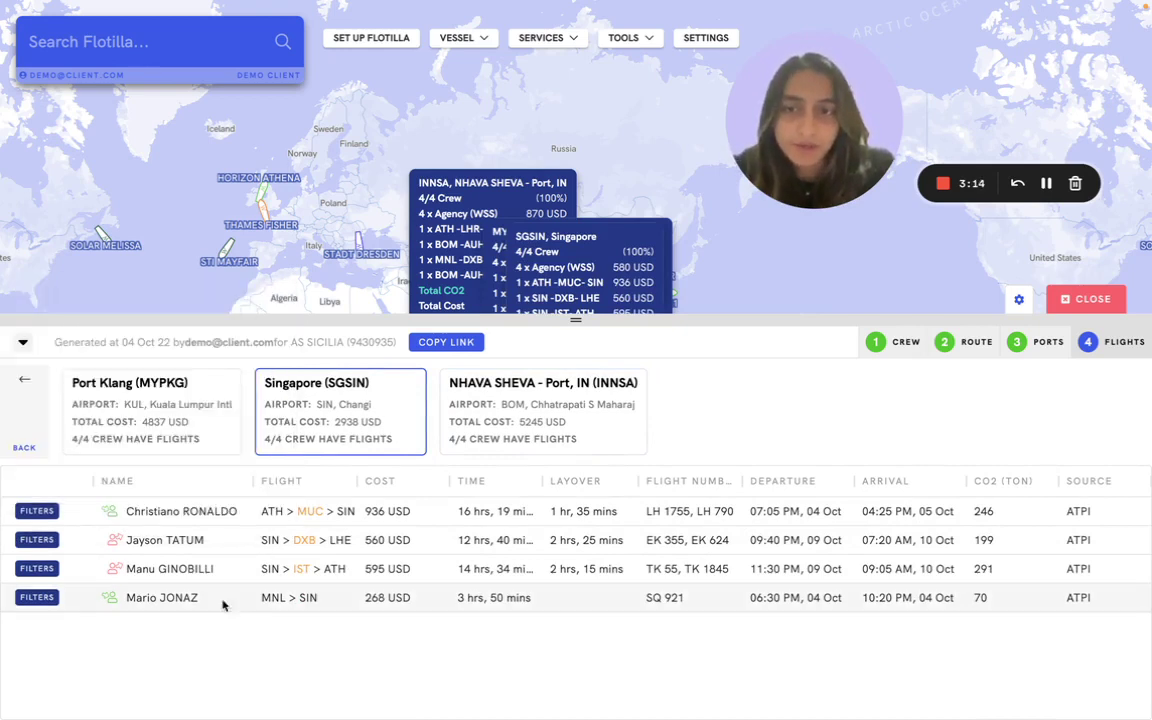
pyautogui.click(37, 511)
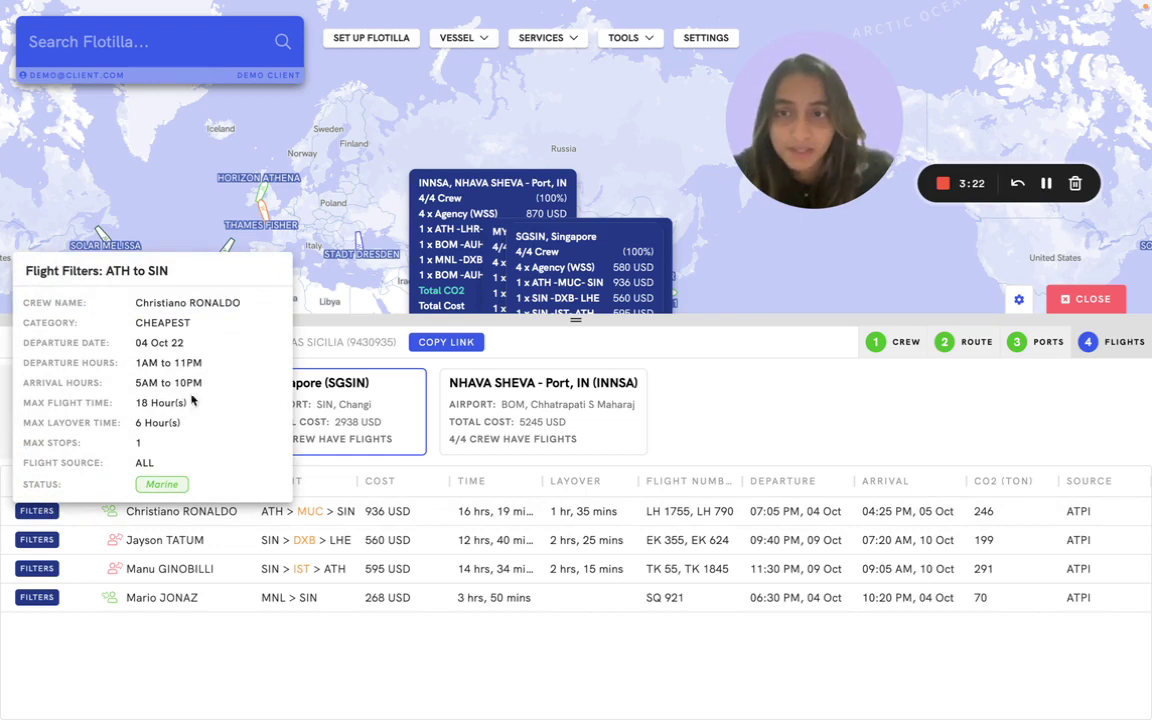
pyautogui.moveTo(180, 422); pyautogui.dragTo(138, 422)
pyautogui.click(148, 403)
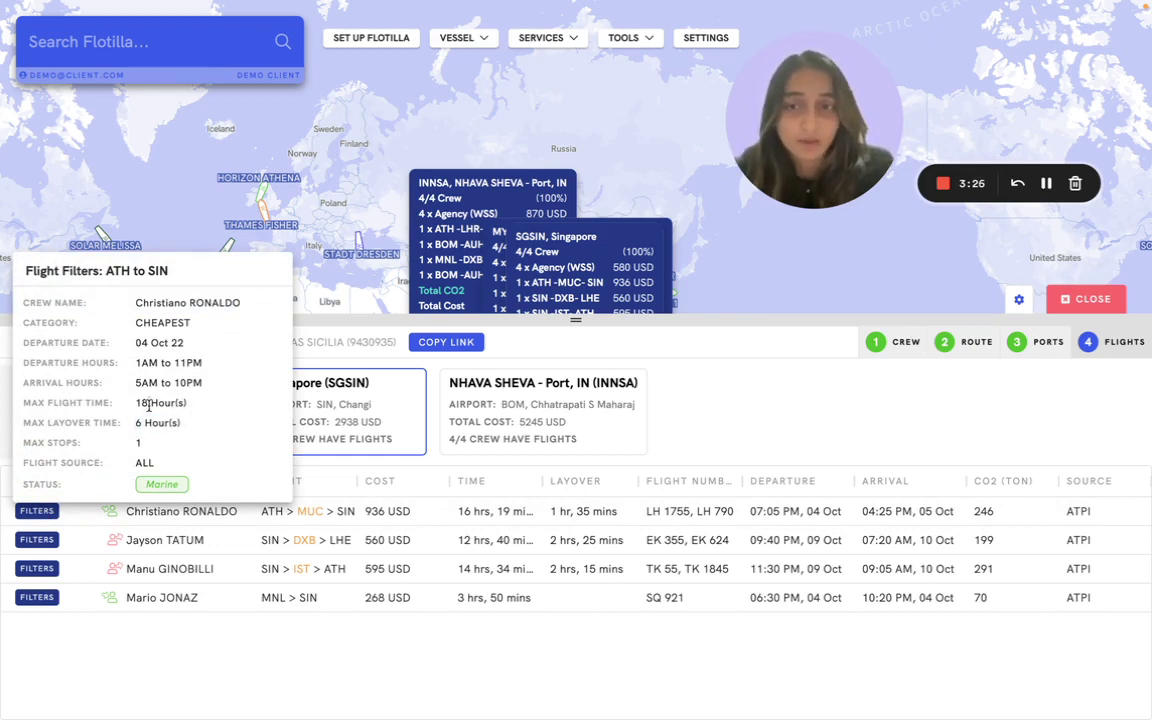
pyautogui.click(425, 622)
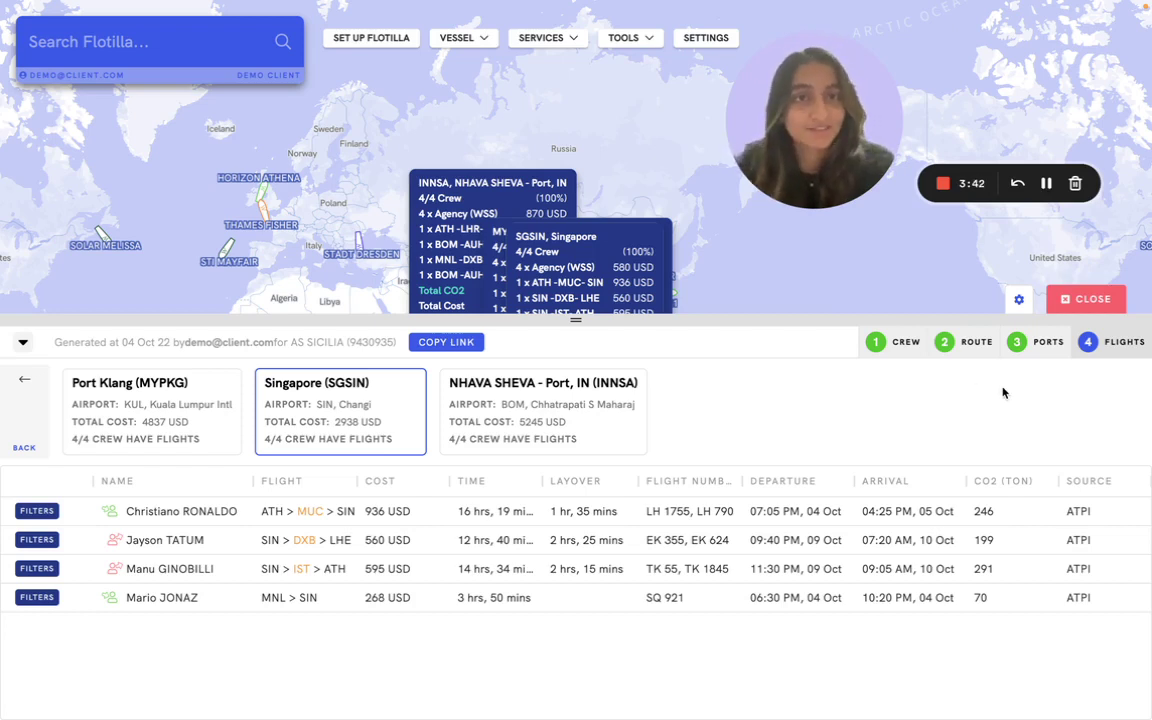
# Close the shared plan, share the planning data from the Port Klang and Singapore flight comparison, and copy the generated link.
pyautogui.click(1098, 305)
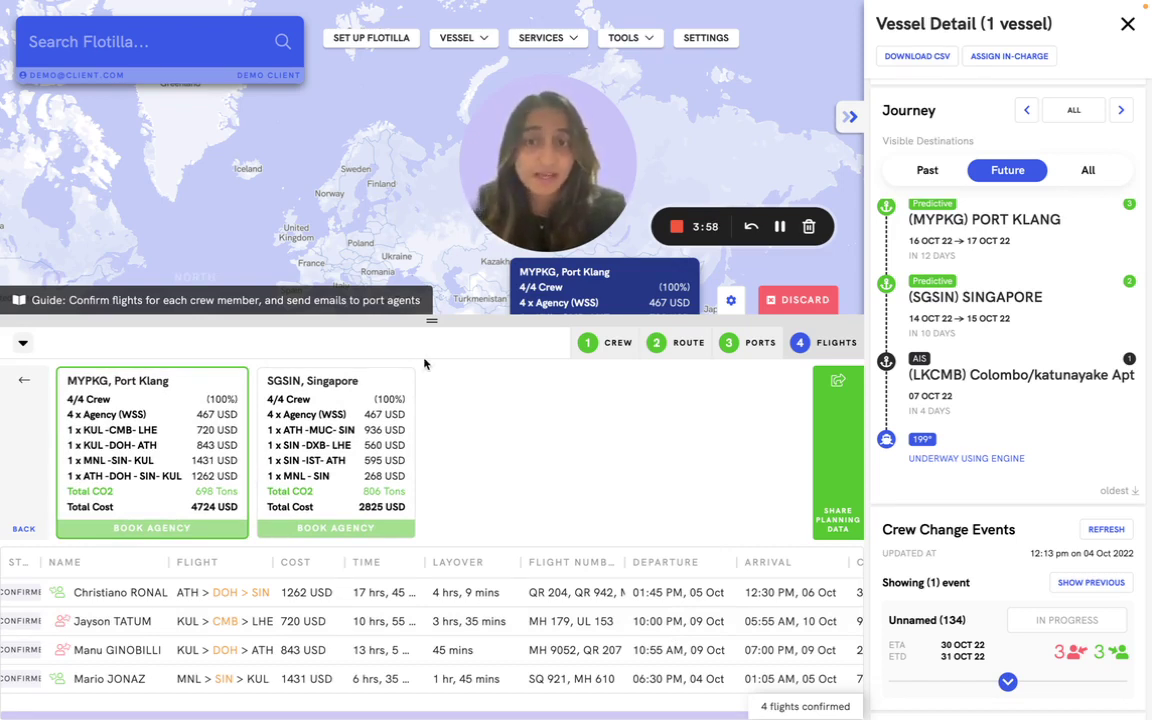
pyautogui.click(836, 478)
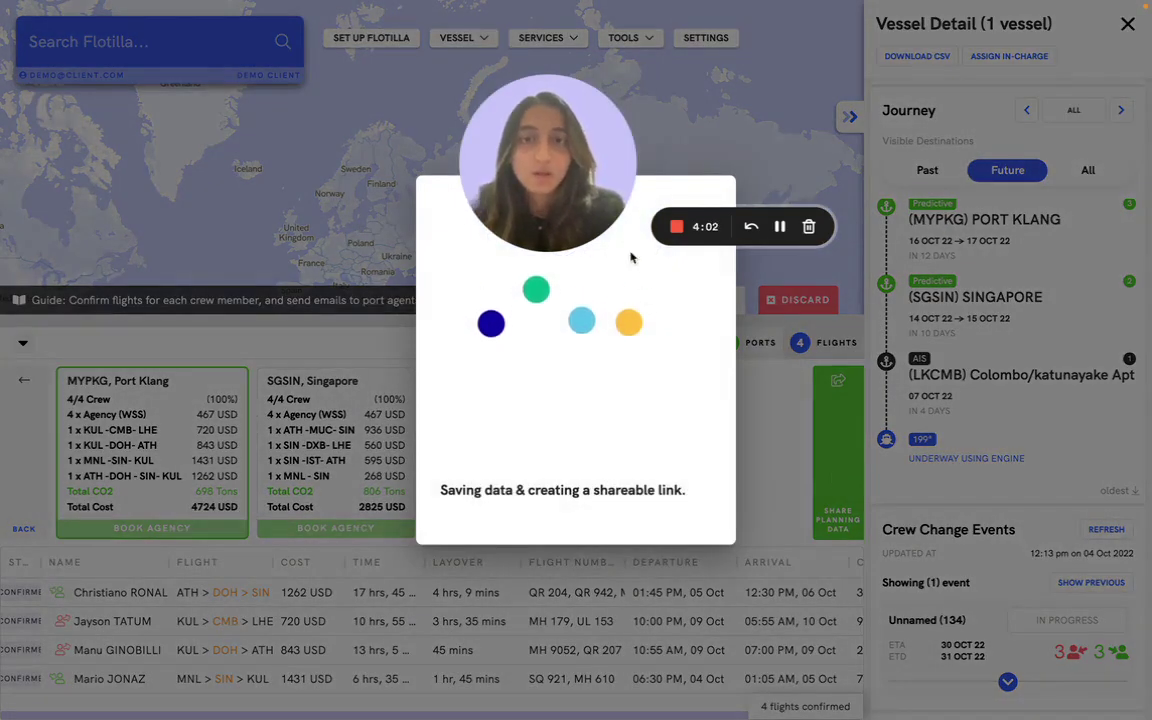
pyautogui.moveTo(633, 255); pyautogui.dragTo(902, 140)
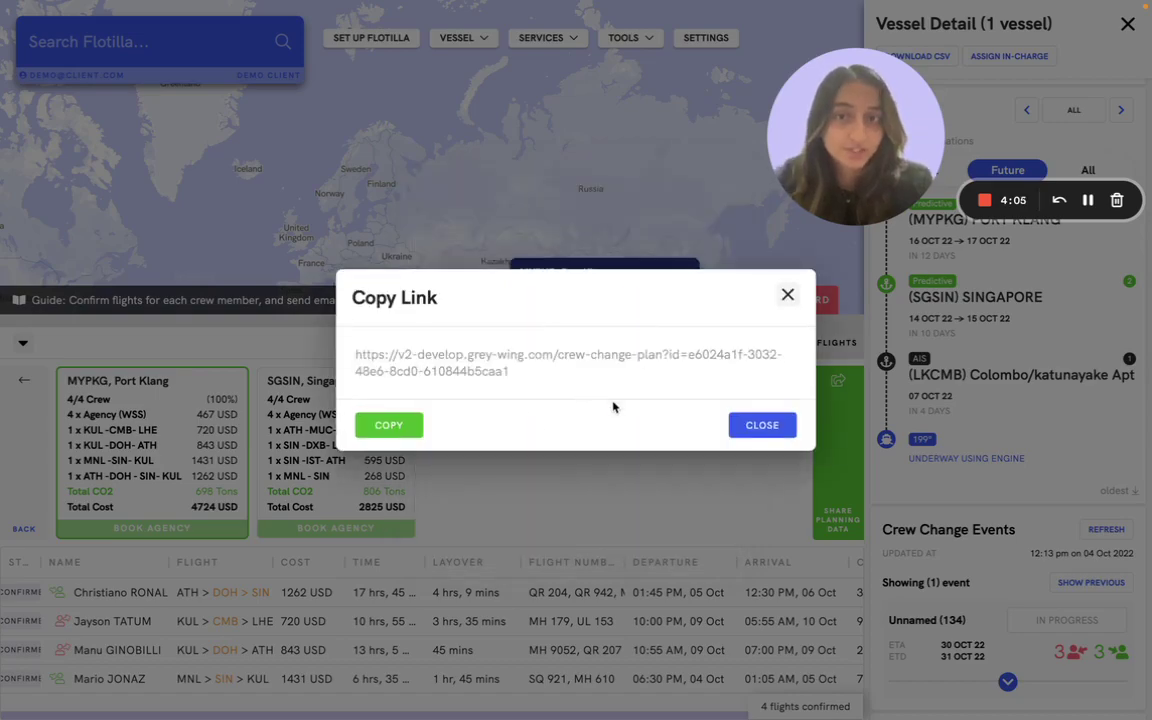
pyautogui.click(391, 428)
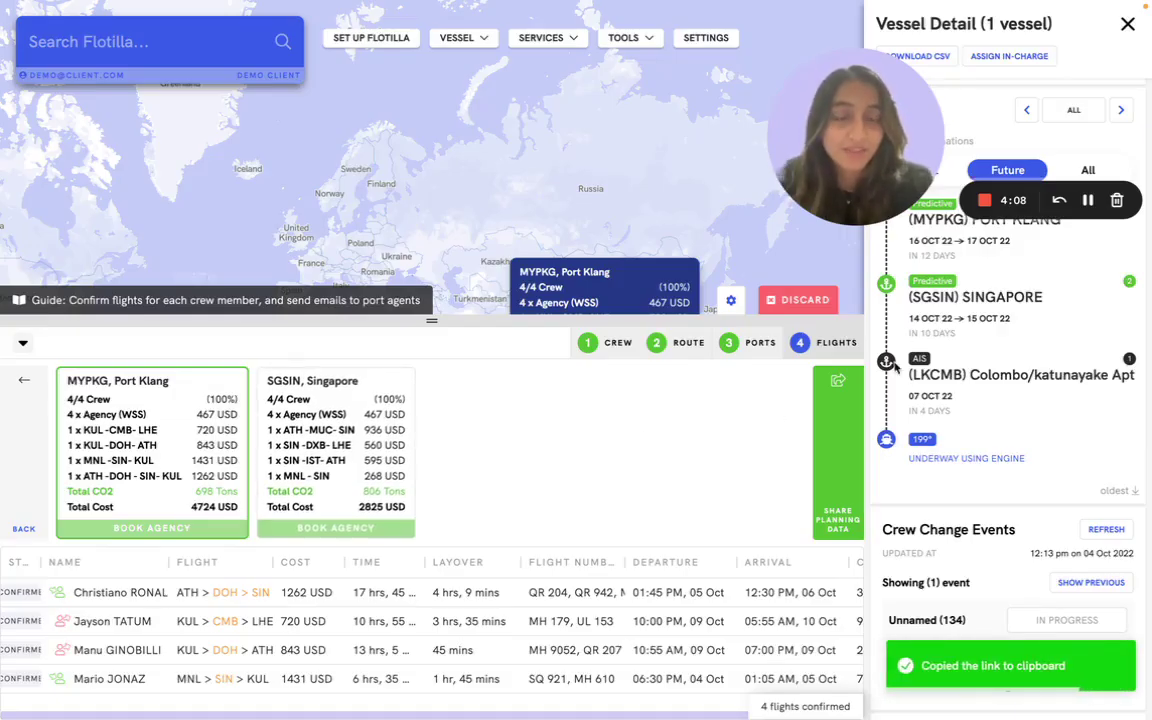